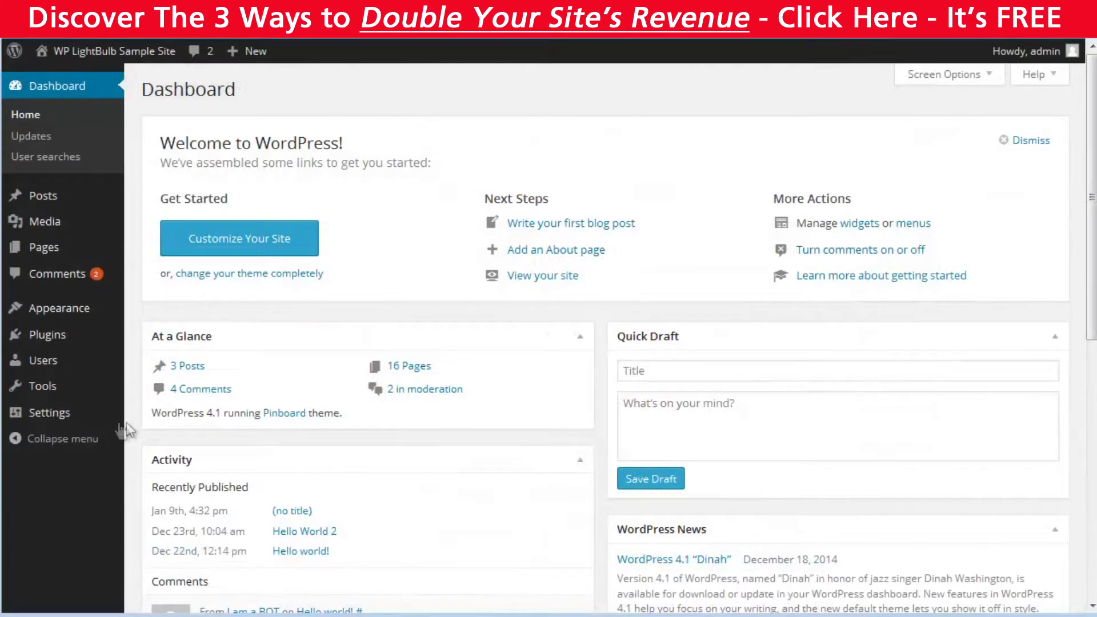
# Build the Relevanssi index (19 documents, 392 terms) and set the default operator to AND - require all terms.
pyautogui.moveTo(122, 417)
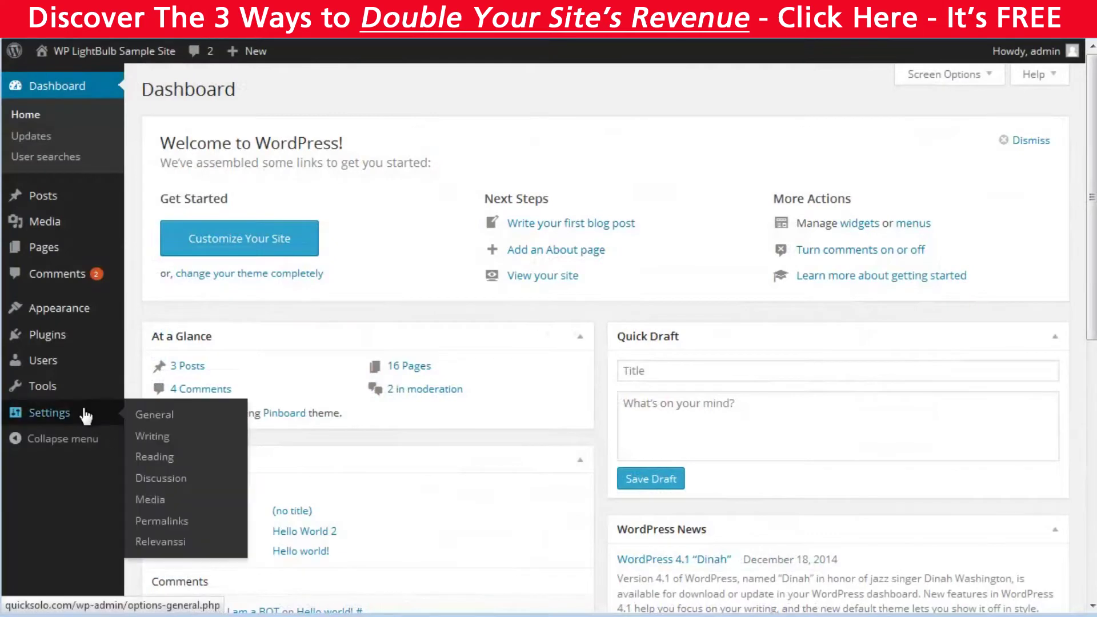
pyautogui.click(172, 542)
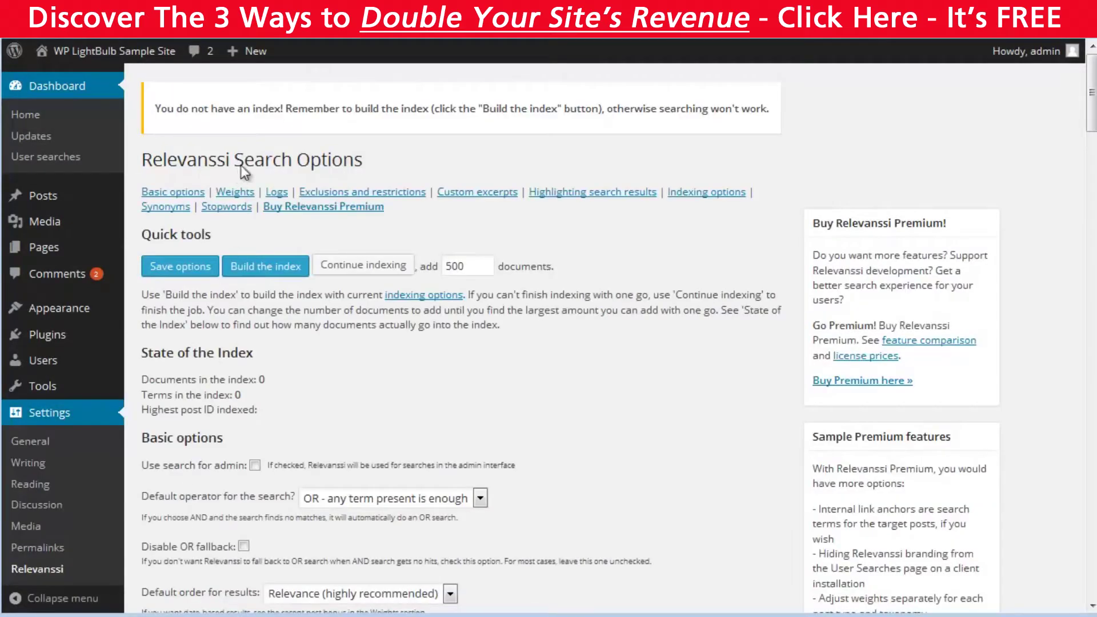
pyautogui.click(281, 276)
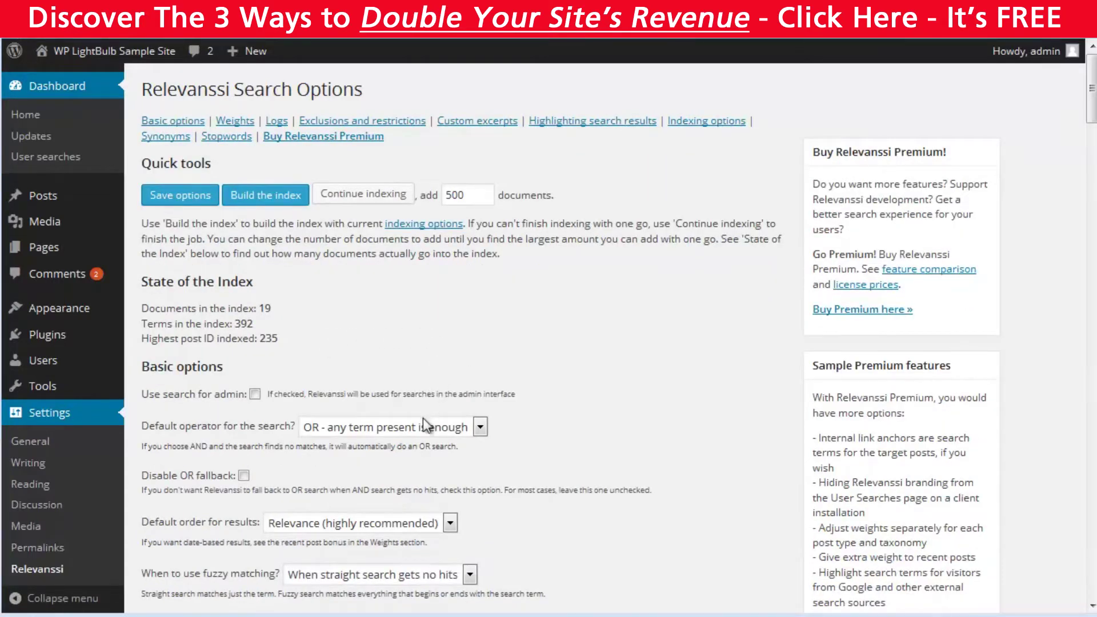
pyautogui.click(455, 429)
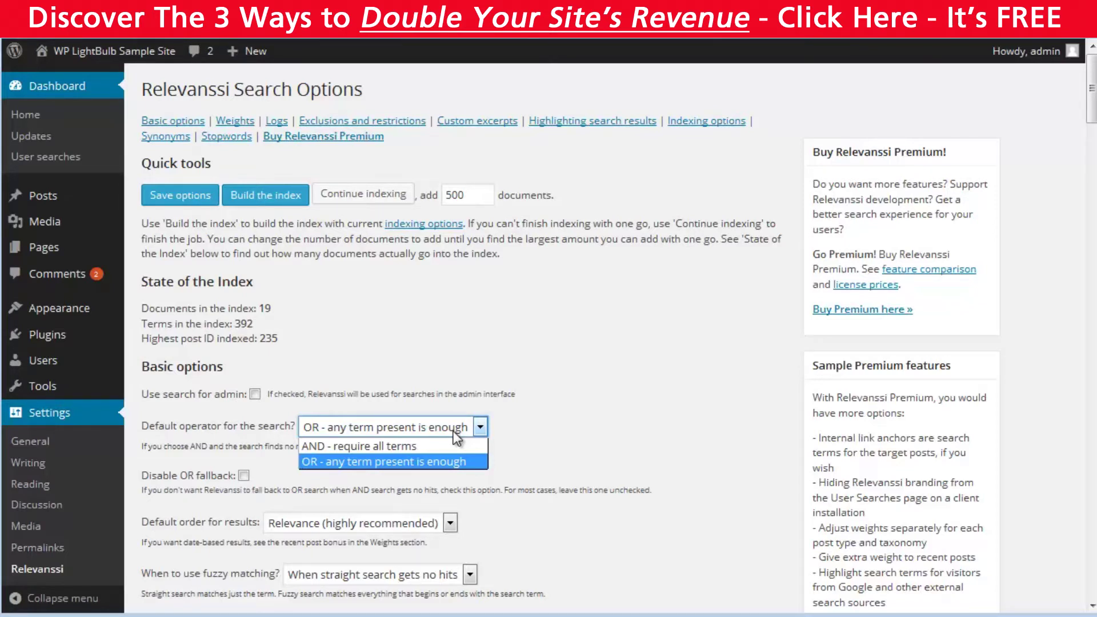
pyautogui.click(444, 445)
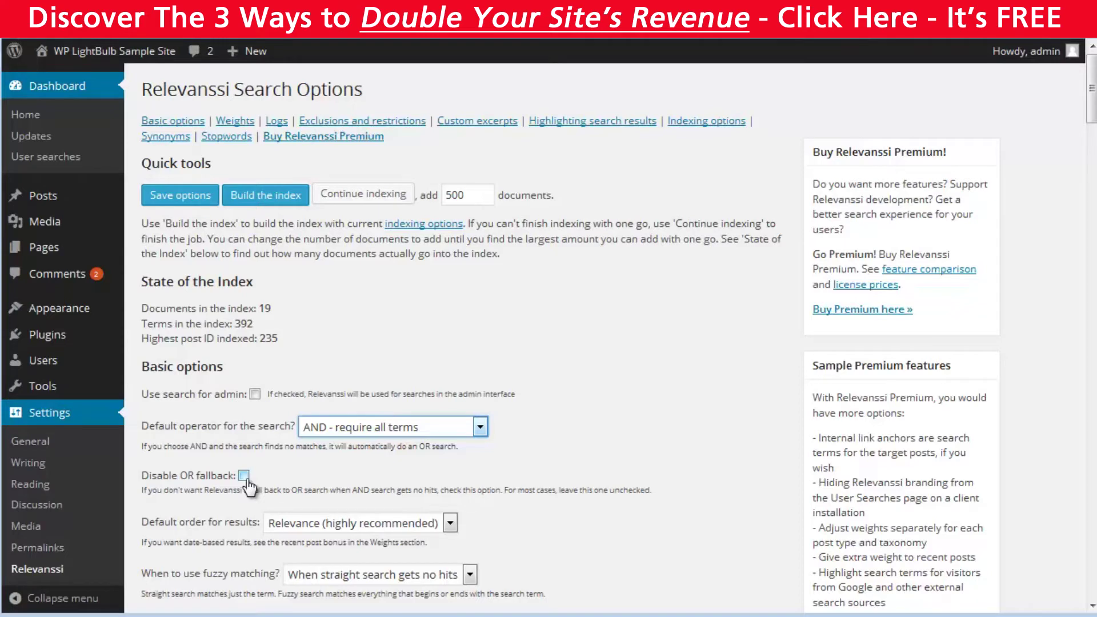
pyautogui.scroll(-3, 247, 485)
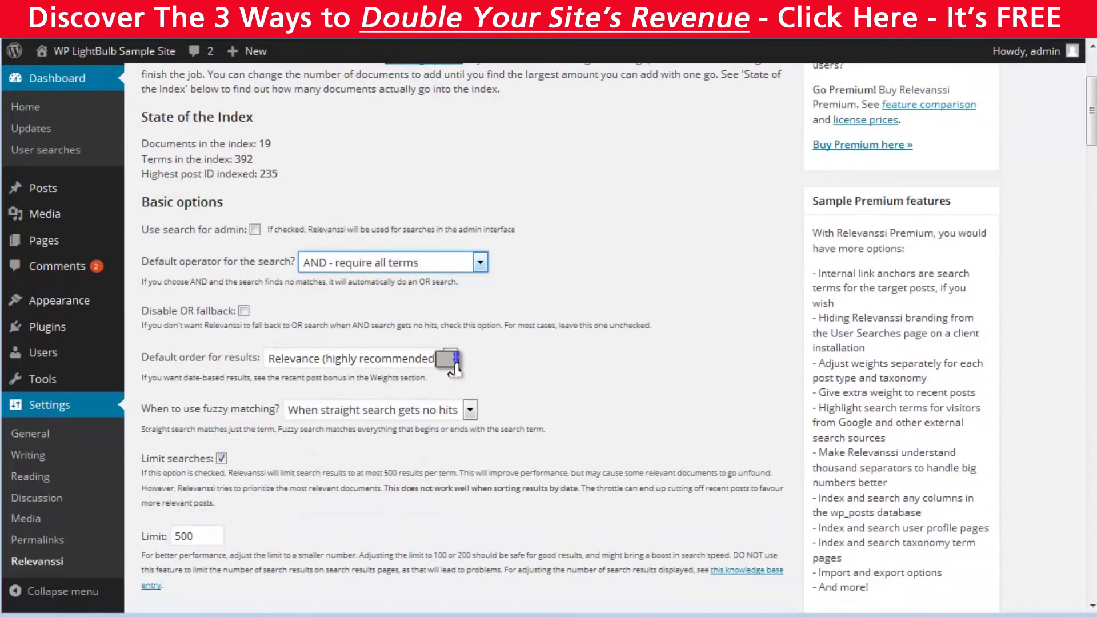
pyautogui.click(451, 359)
pyautogui.click(463, 380)
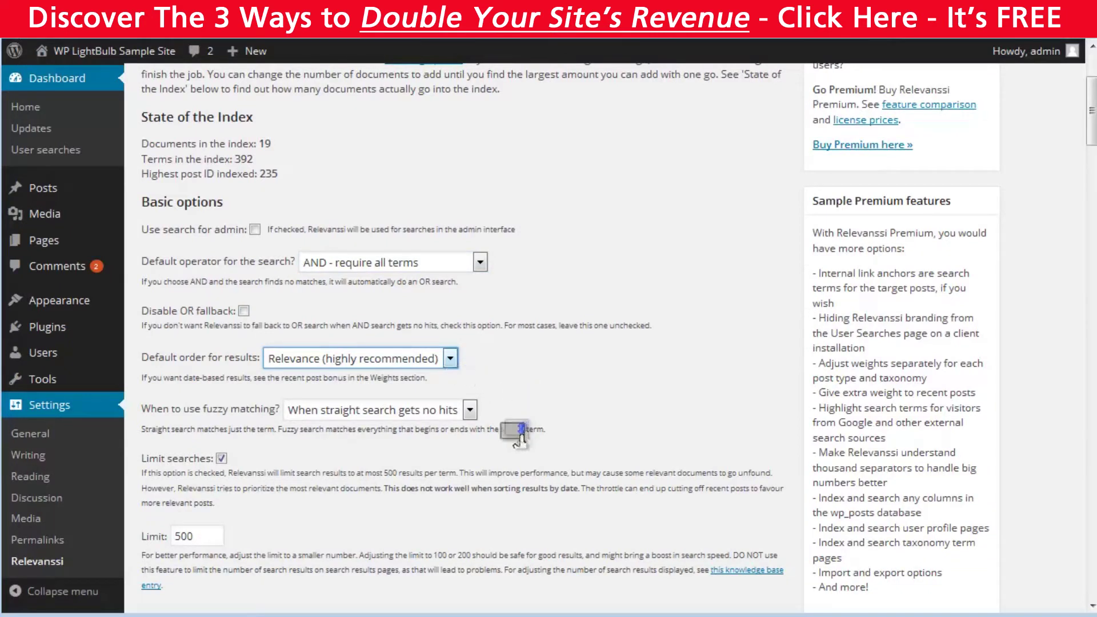
pyautogui.click(470, 410)
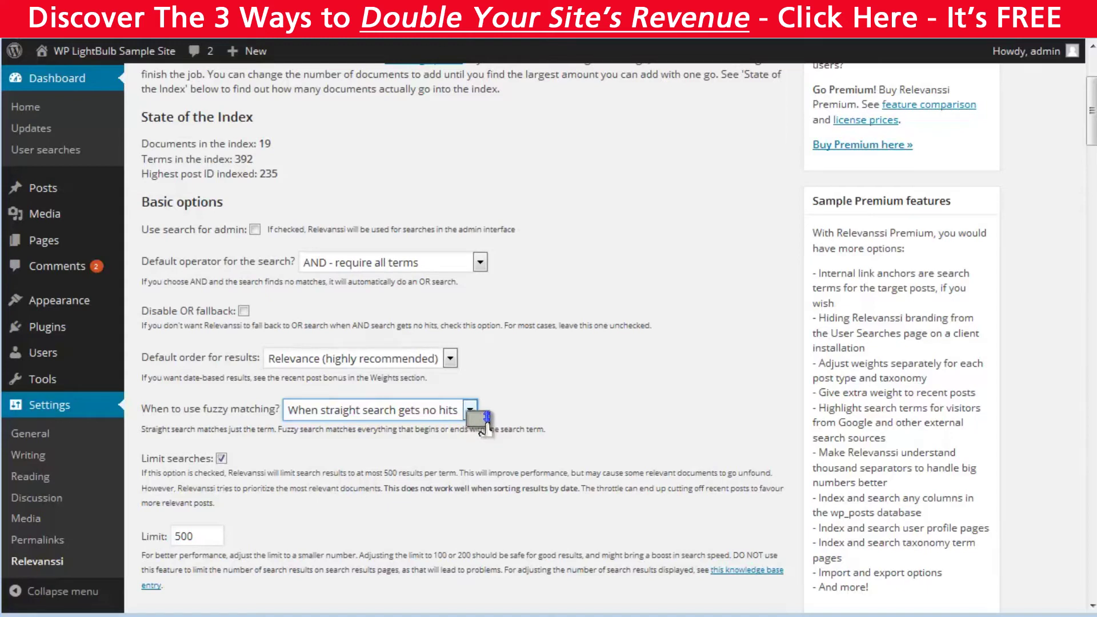
pyautogui.click(485, 426)
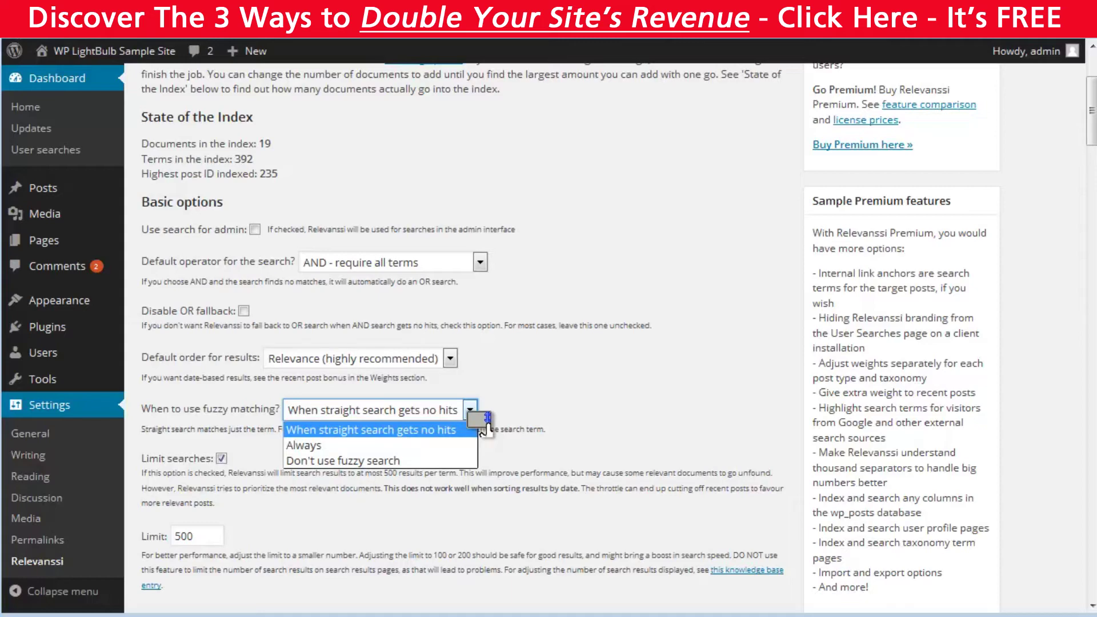
pyautogui.click(484, 428)
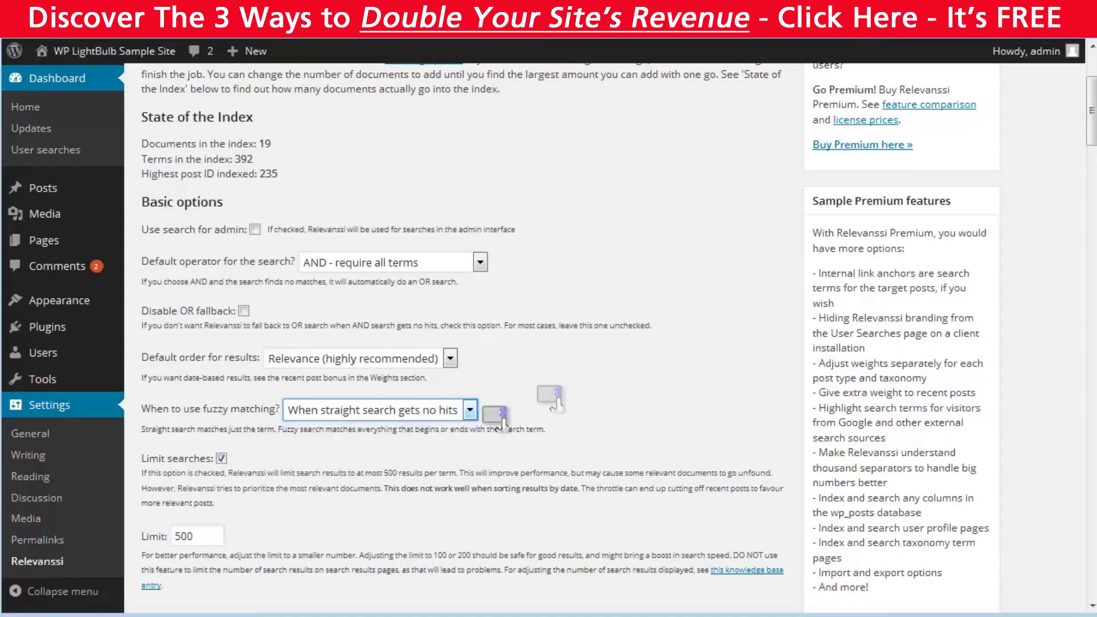
pyautogui.scroll(-5, 543, 400)
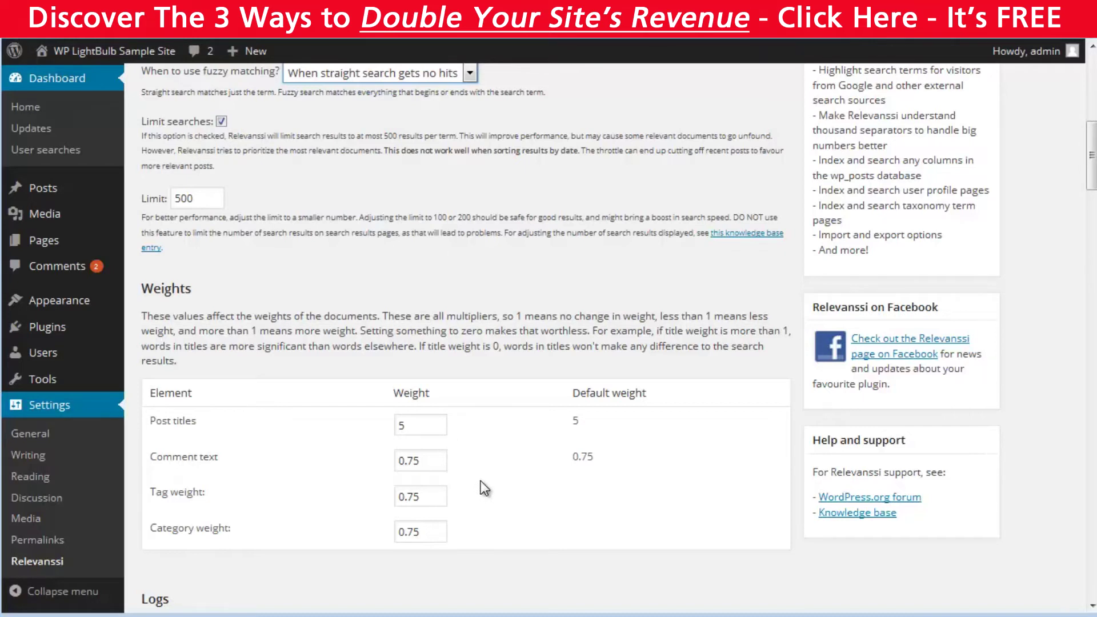
# Re-enter 0.75 as the Relevanssi Tag weight.
pyautogui.doubleClick(433, 498)
pyautogui.write('0')
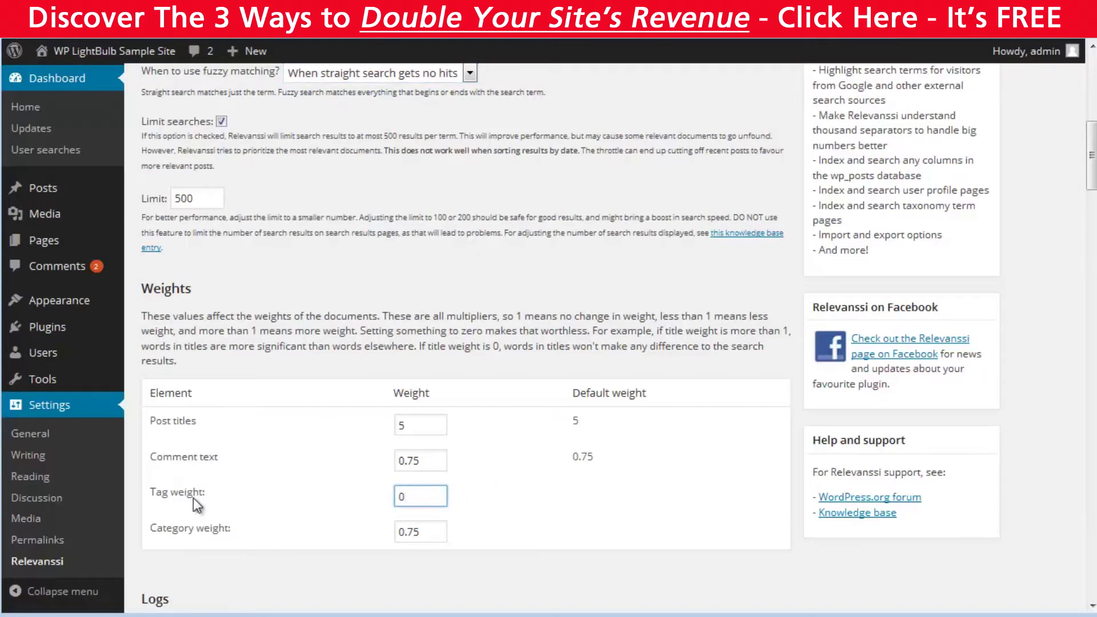
pyautogui.write('.75')
pyautogui.scroll(-6, 555, 459)
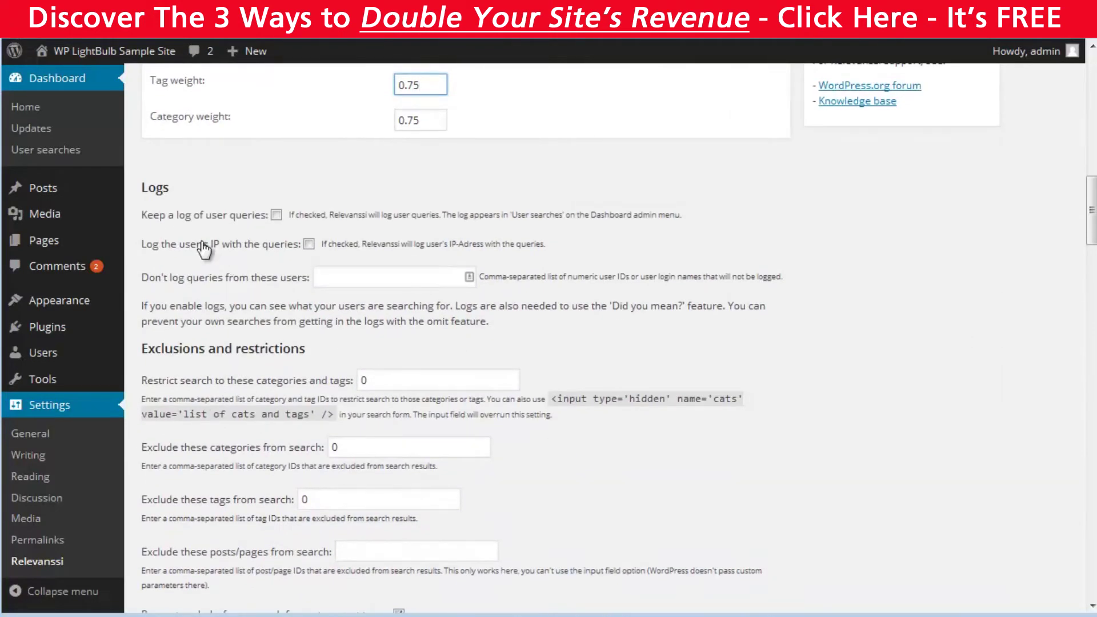
# Enable Keep a log of user queries in the Logs section.
pyautogui.click(277, 215)
pyautogui.scroll(-5, 532, 252)
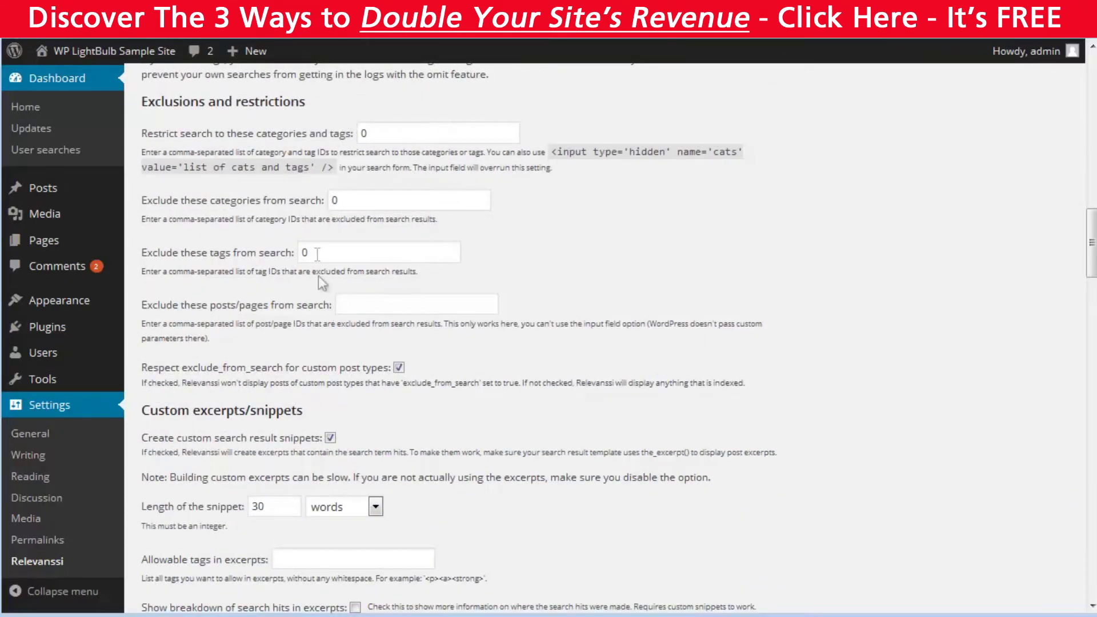
pyautogui.scroll(-5, 435, 319)
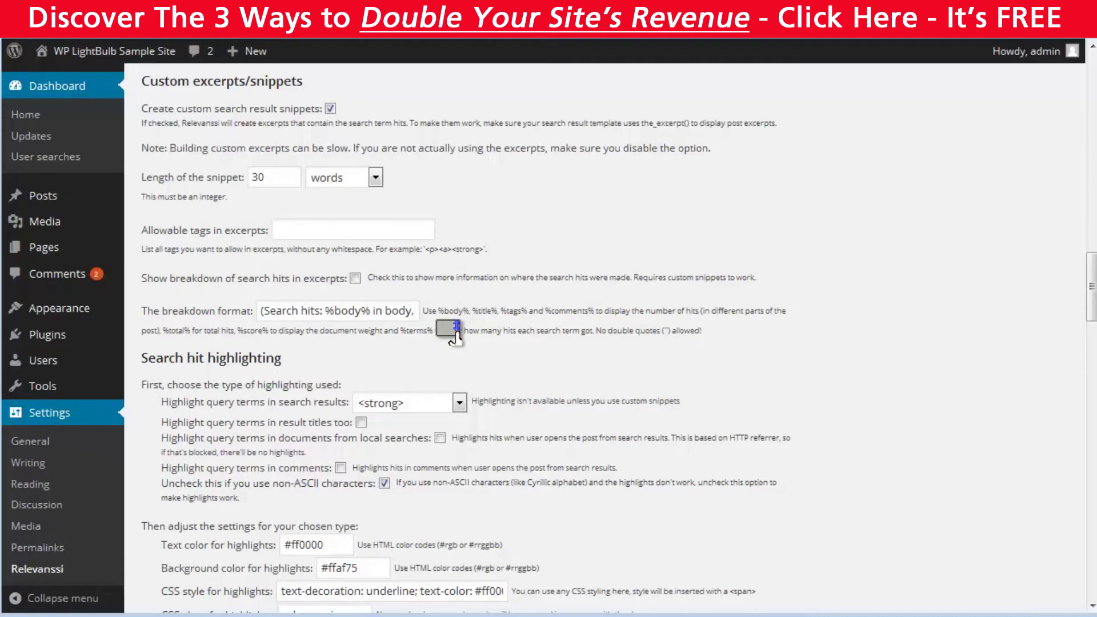
pyautogui.scroll(-10, 417, 534)
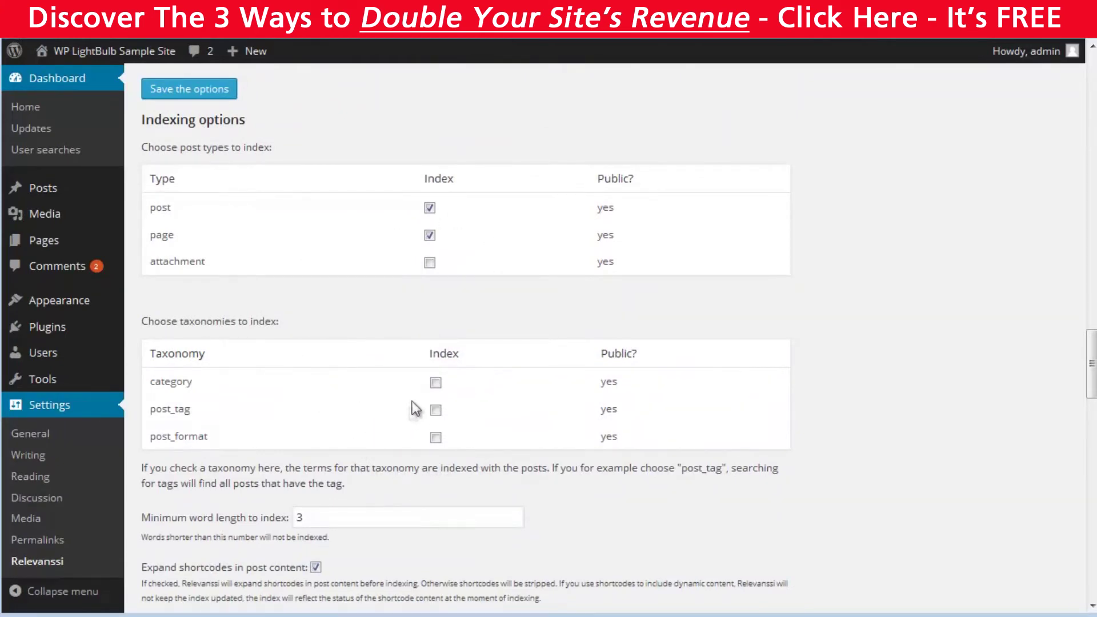
# Click into the Custom fields, Synonyms and Stopwords boxes in Relevanssi's settings.
pyautogui.scroll(-7, 562, 468)
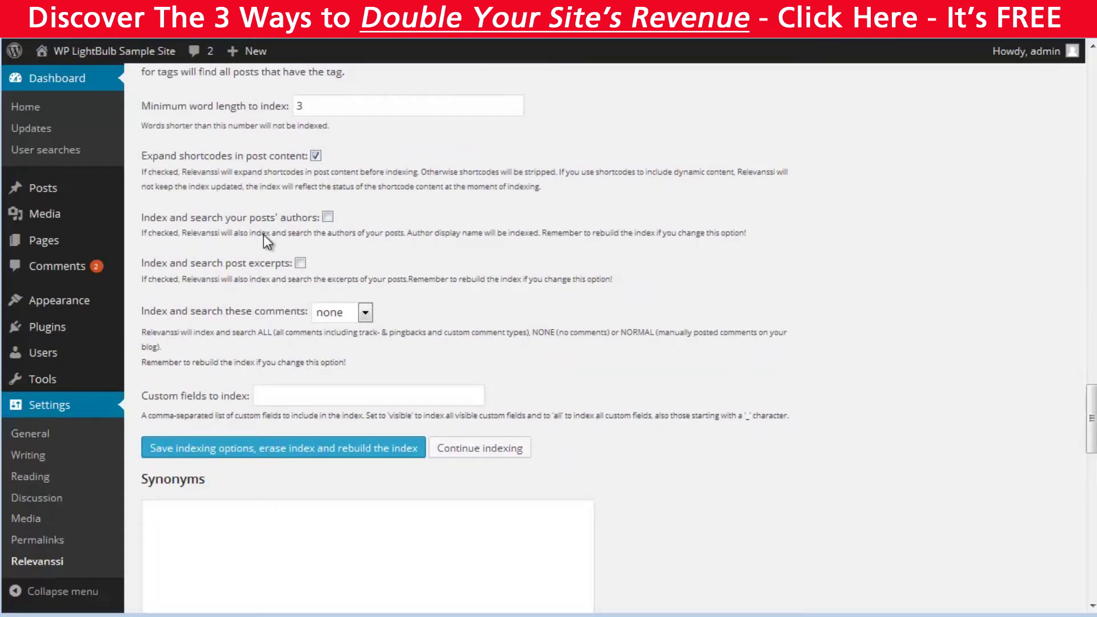
pyautogui.click(269, 394)
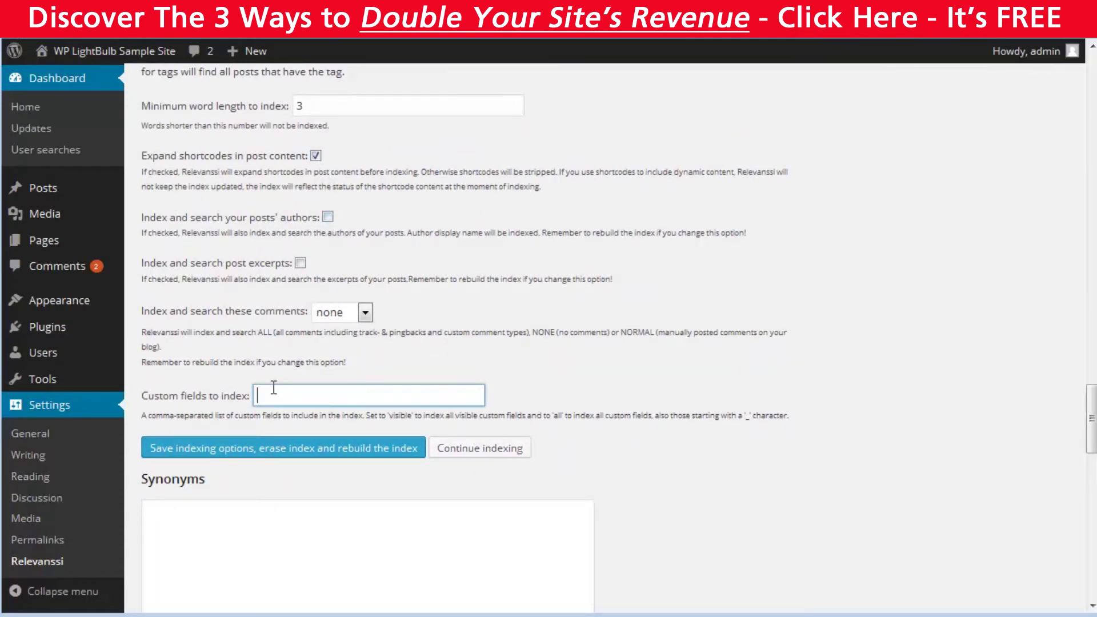
pyautogui.scroll(-4, 272, 389)
pyautogui.click(298, 330)
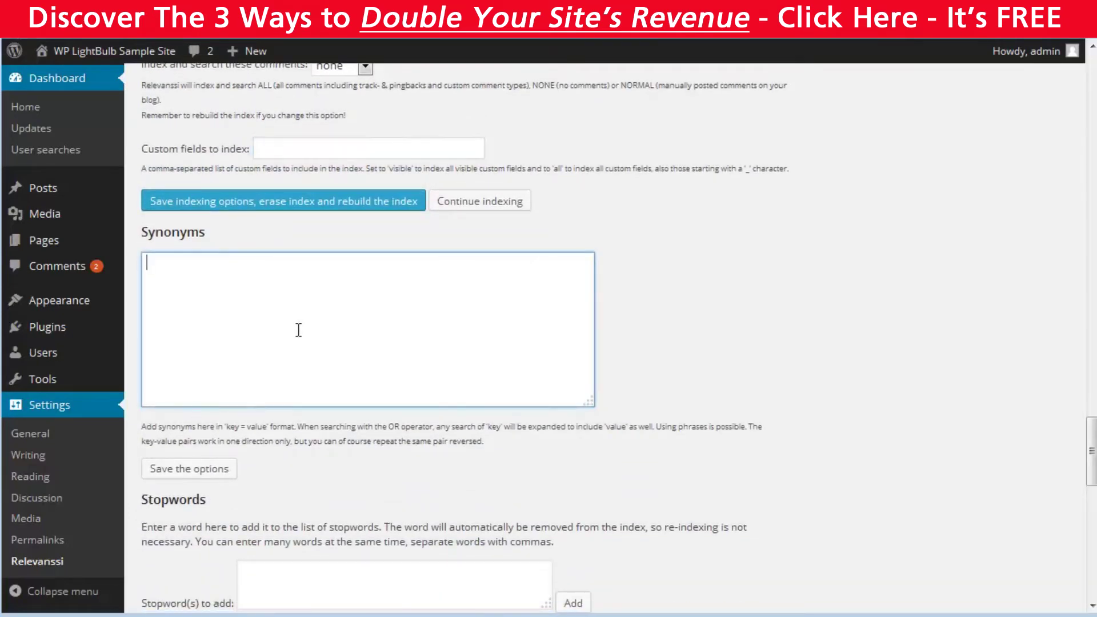
pyautogui.scroll(-4, 299, 330)
pyautogui.scroll(-3, 299, 330)
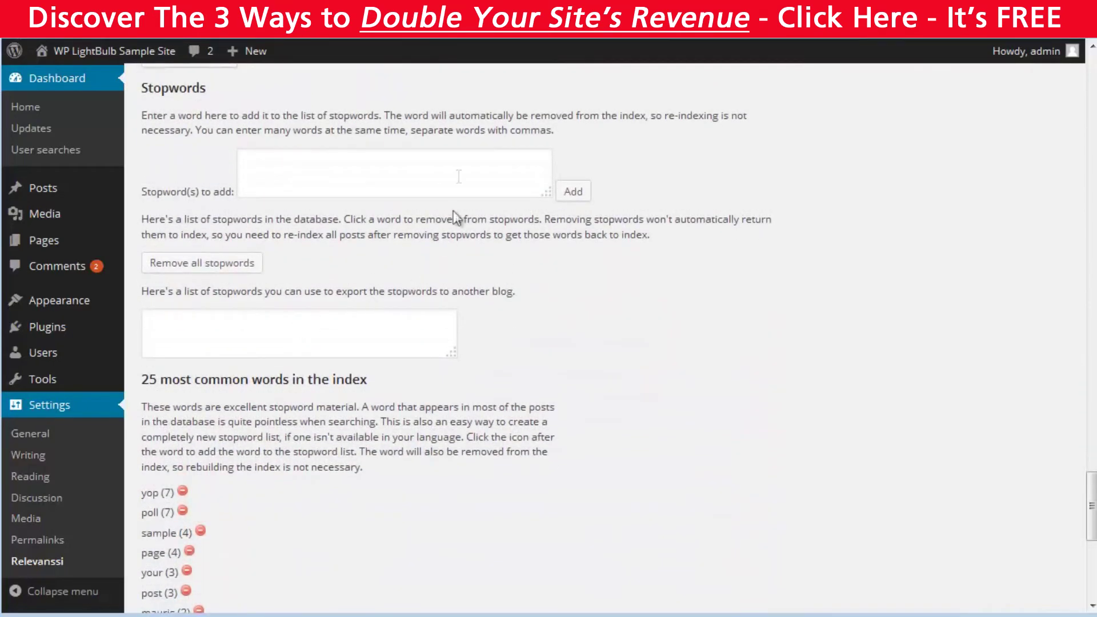
pyautogui.click(408, 176)
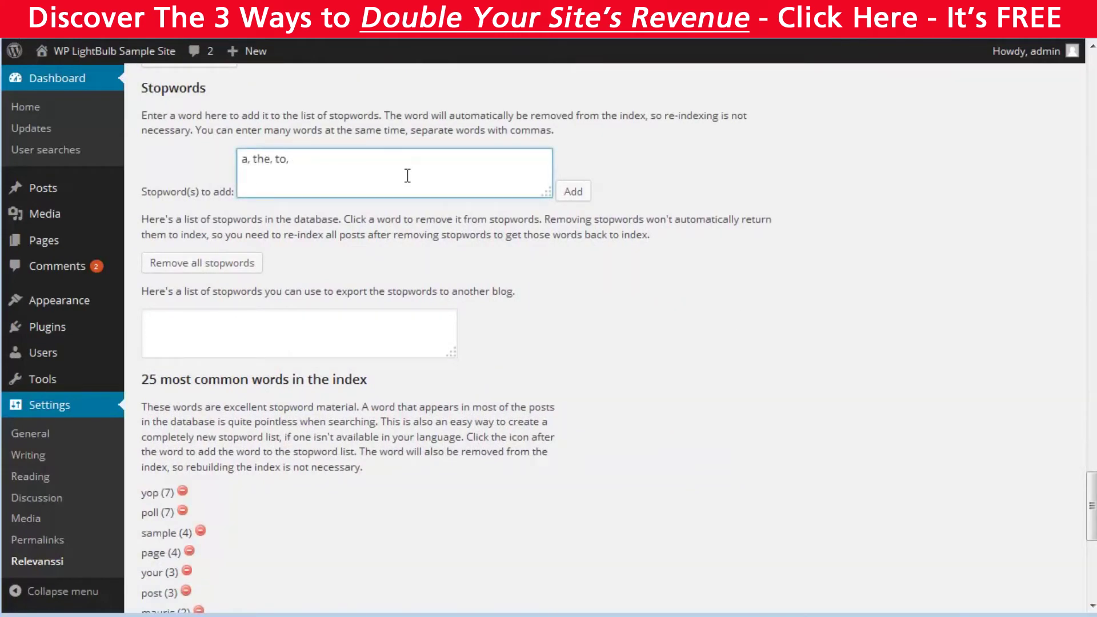
pyautogui.scroll(-7, 408, 176)
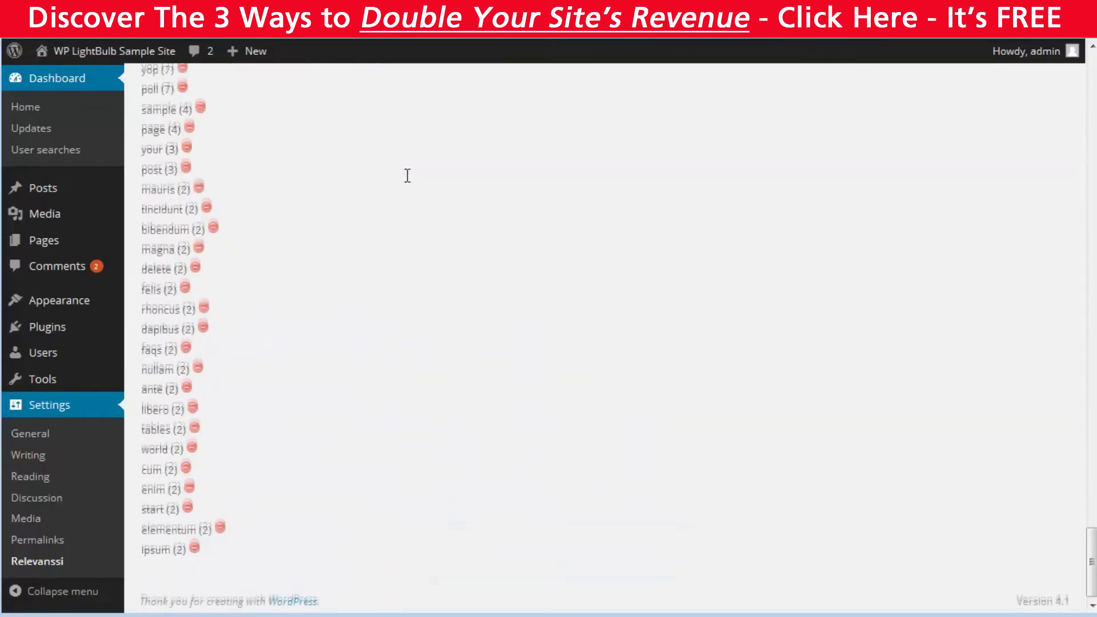
pyautogui.scroll(11, 417, 188)
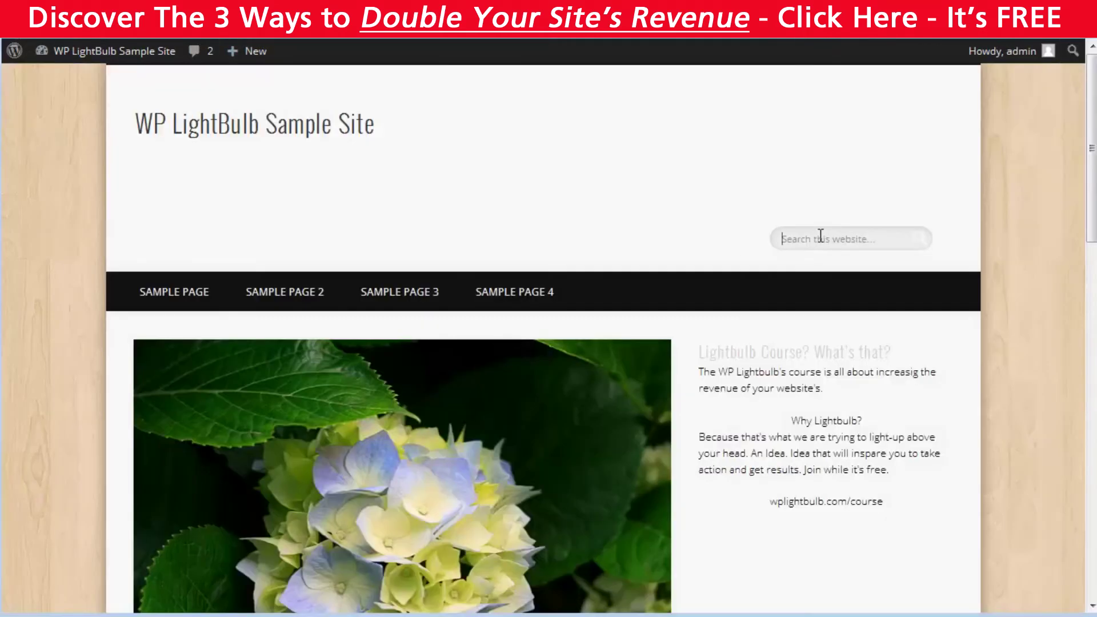
# Search the site for 'ello' and view the search in Relevanssi's User searches log.
pyautogui.write('ello')
pyautogui.press('Return')
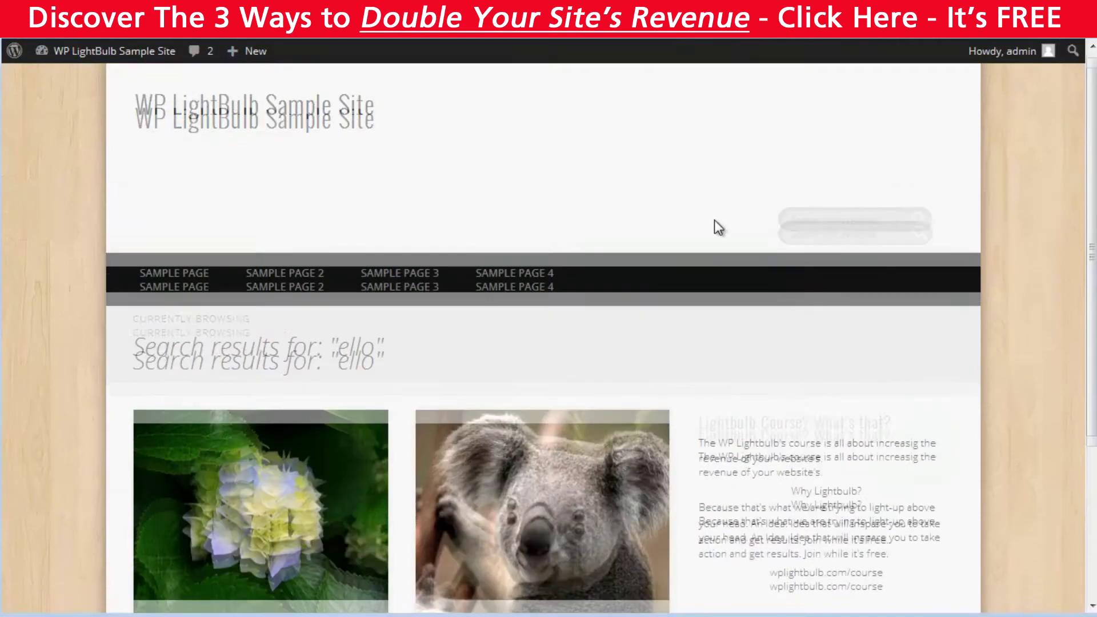
pyautogui.scroll(-3, 715, 228)
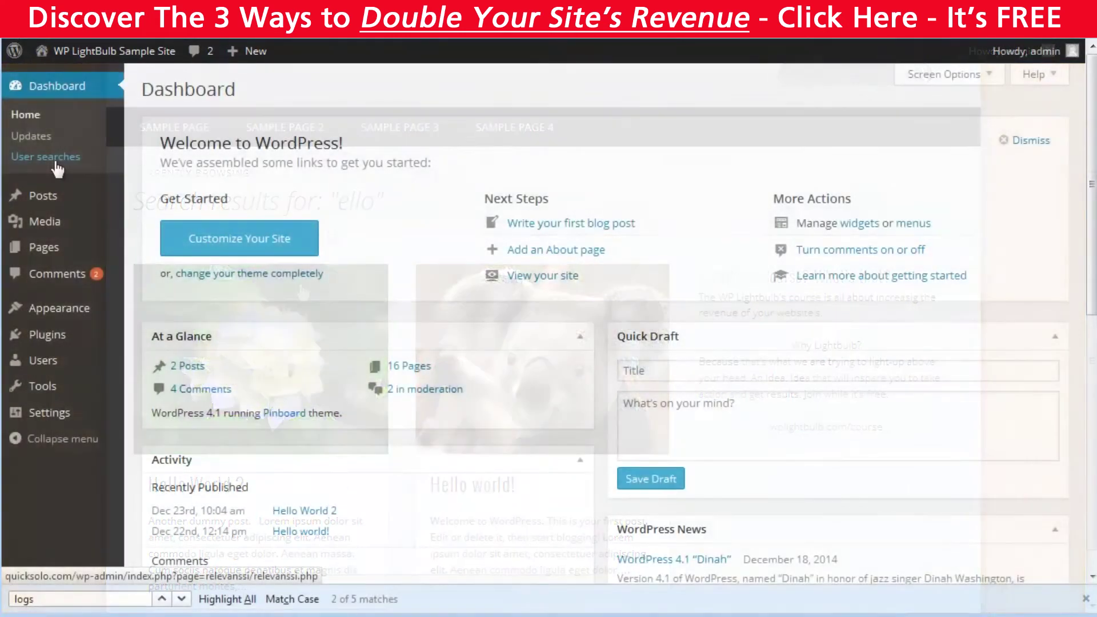
pyautogui.click(57, 165)
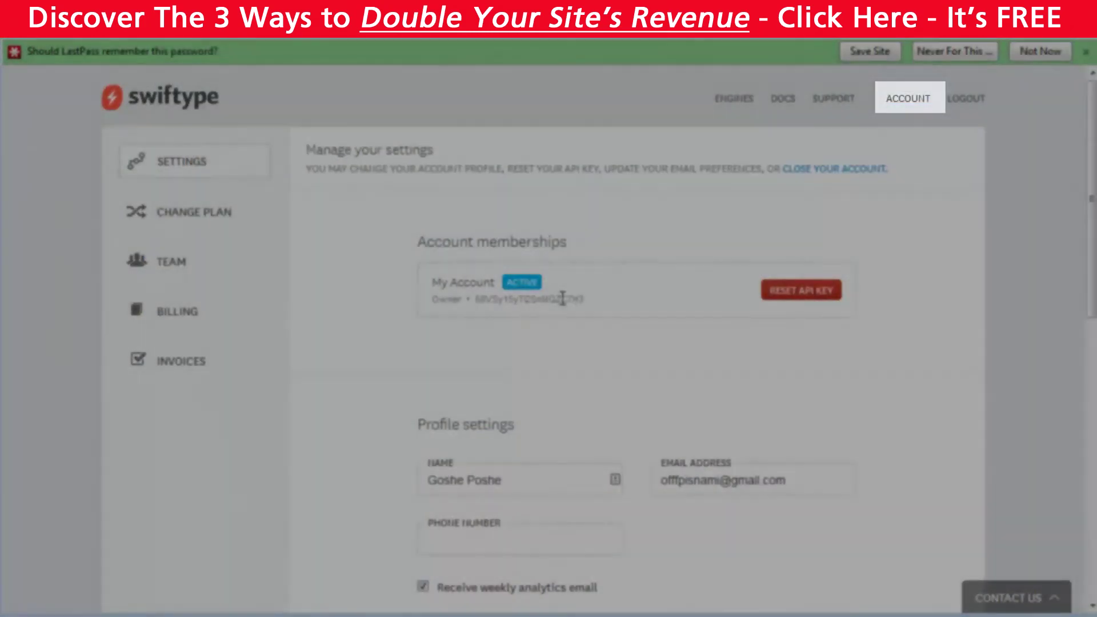
# Copy the API key from the Swiftype account settings.
pyautogui.doubleClick(565, 299)
pyautogui.rightClick(565, 300)
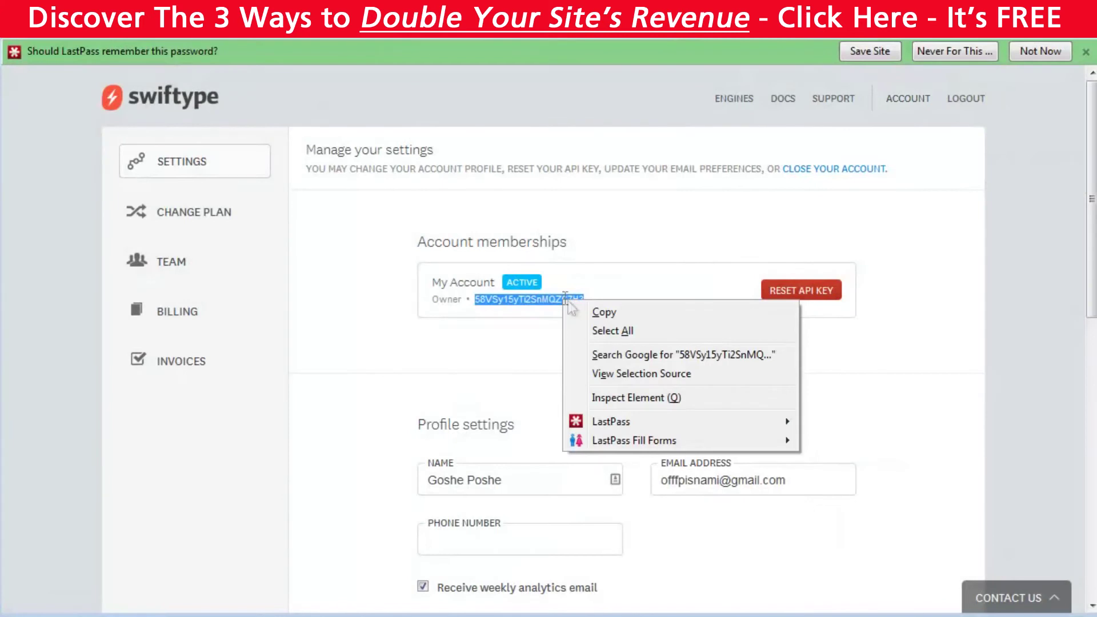
pyautogui.click(578, 313)
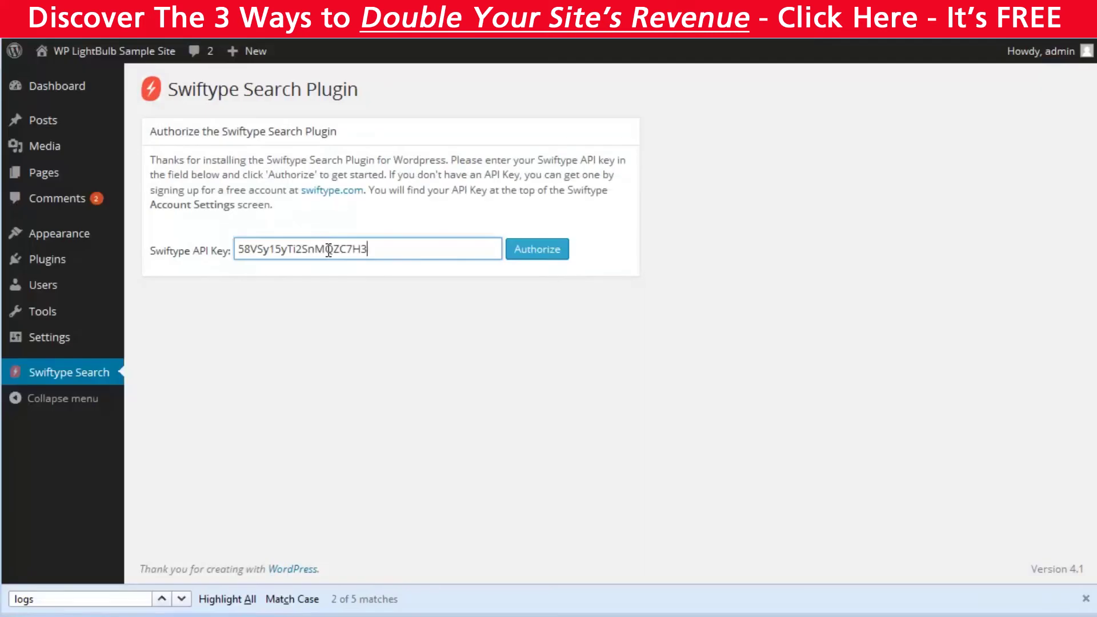
# Authorize the Swiftype plugin, create the 'Testing Site' engine and synchronize its 13 posts.
pyautogui.click(523, 256)
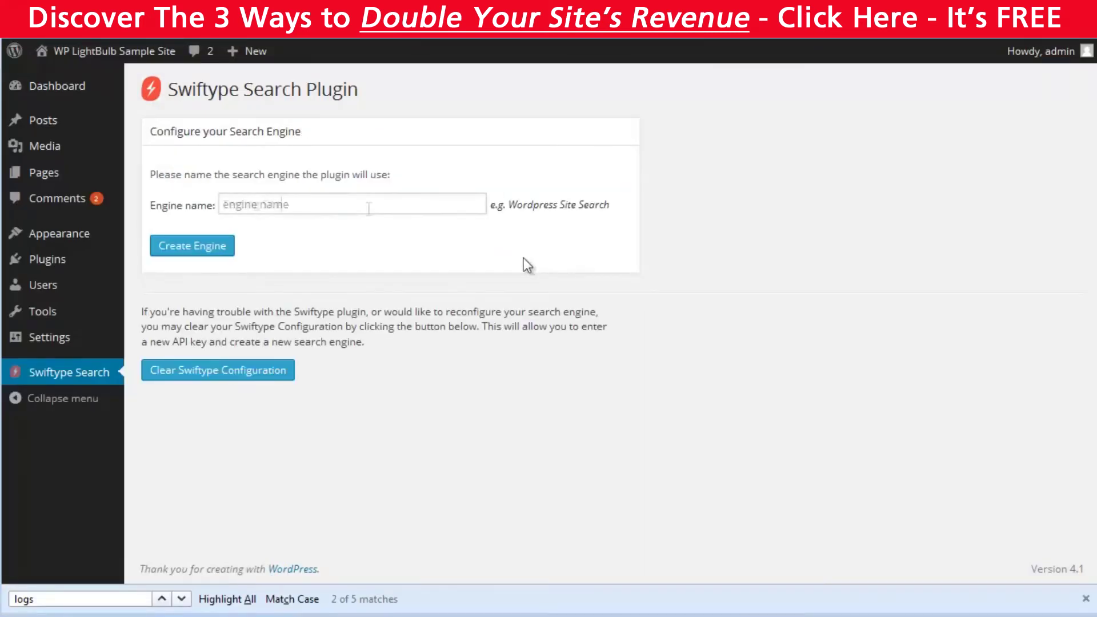
pyautogui.write('Testing Site')
pyautogui.click(214, 247)
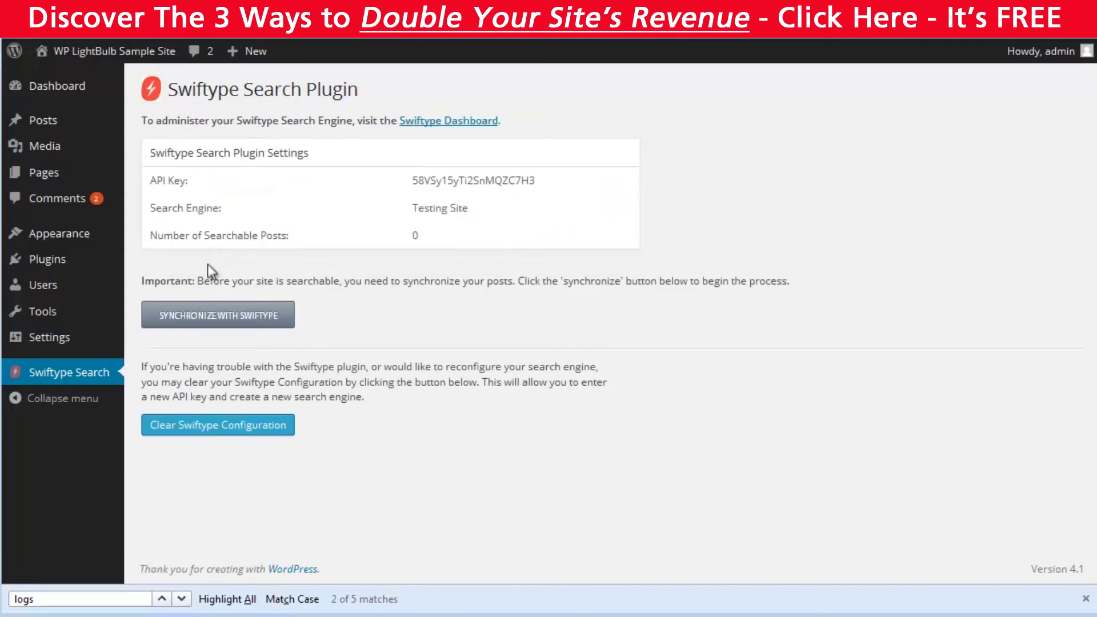
pyautogui.click(203, 319)
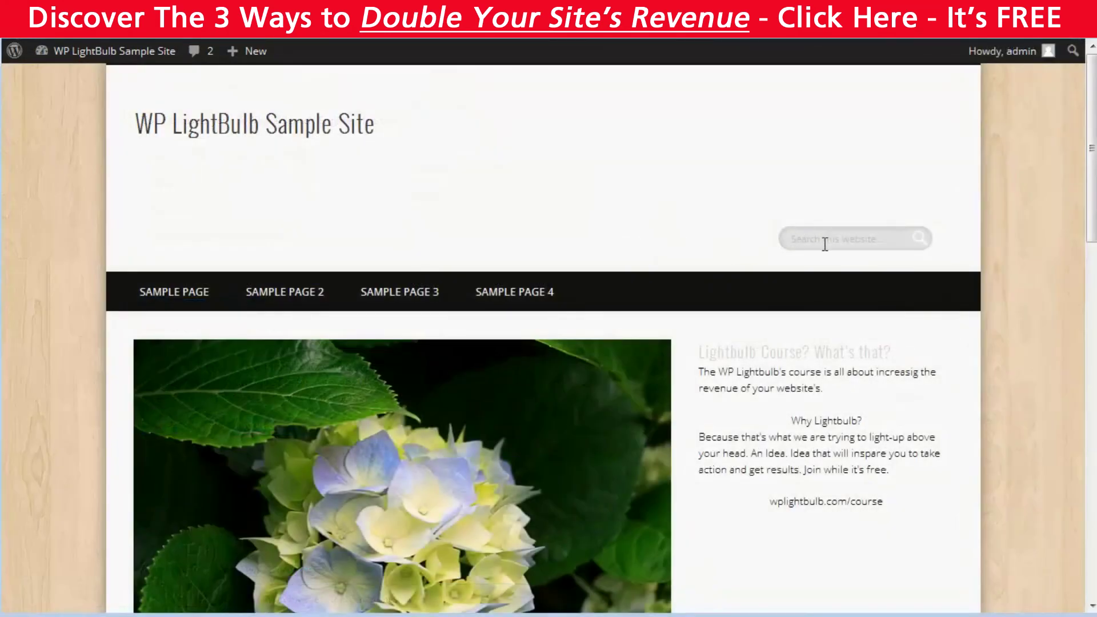
pyautogui.click(842, 244)
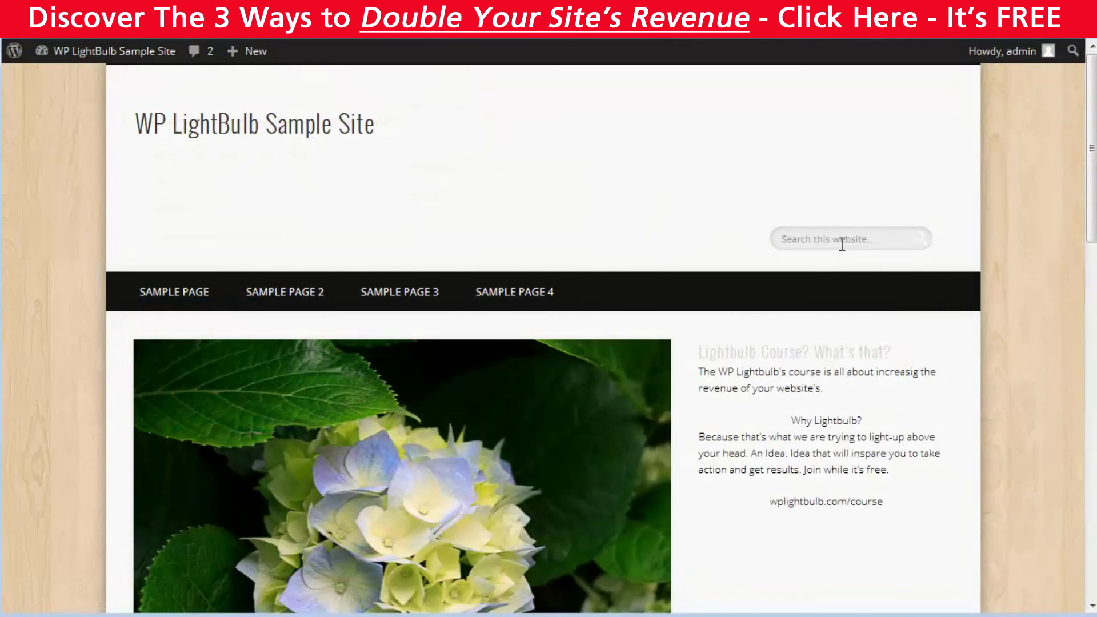
# Enter 'hell' in the site search, browse the Hello world! and Hello World 2 suggestions, then dismiss them.
pyautogui.write('hell')
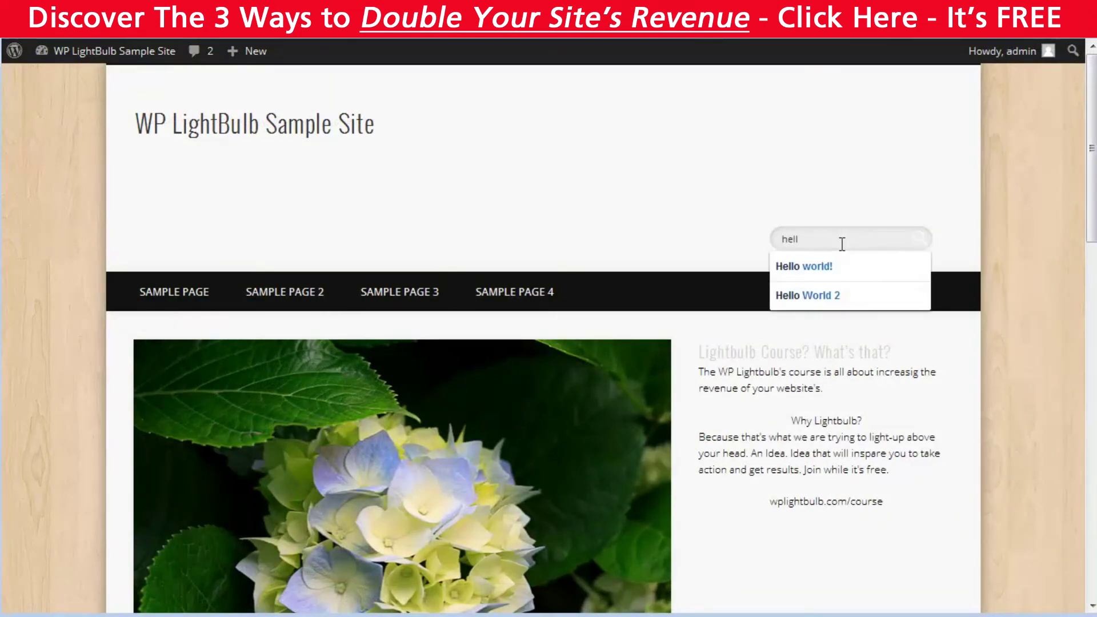
pyautogui.press('Down')
pyautogui.press('Down')
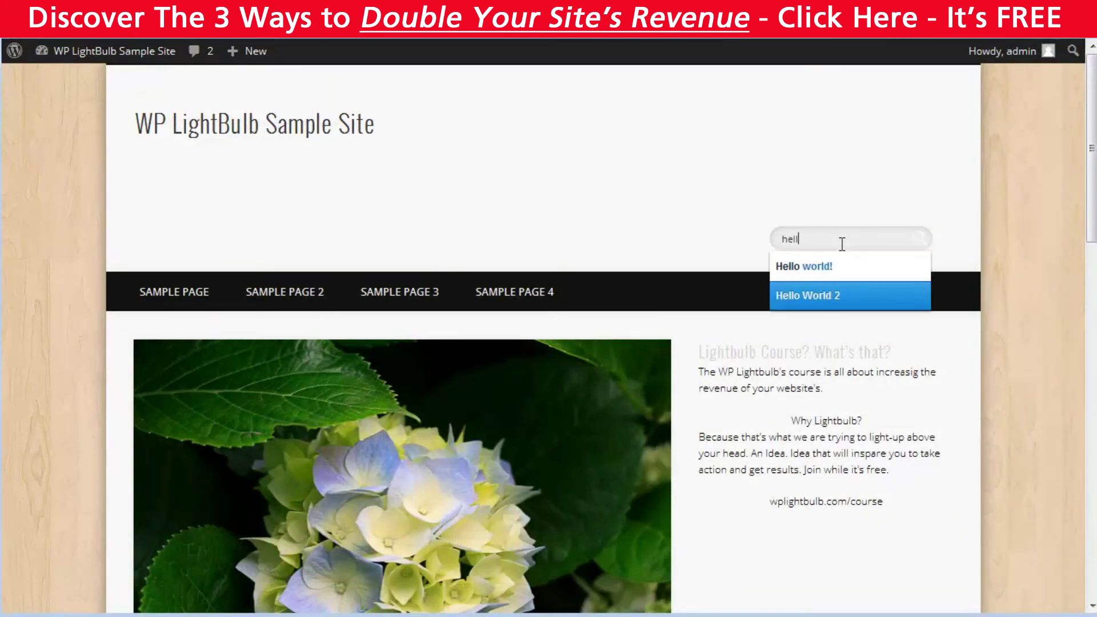
pyautogui.press('Up')
pyautogui.press('Down')
pyautogui.press('Up')
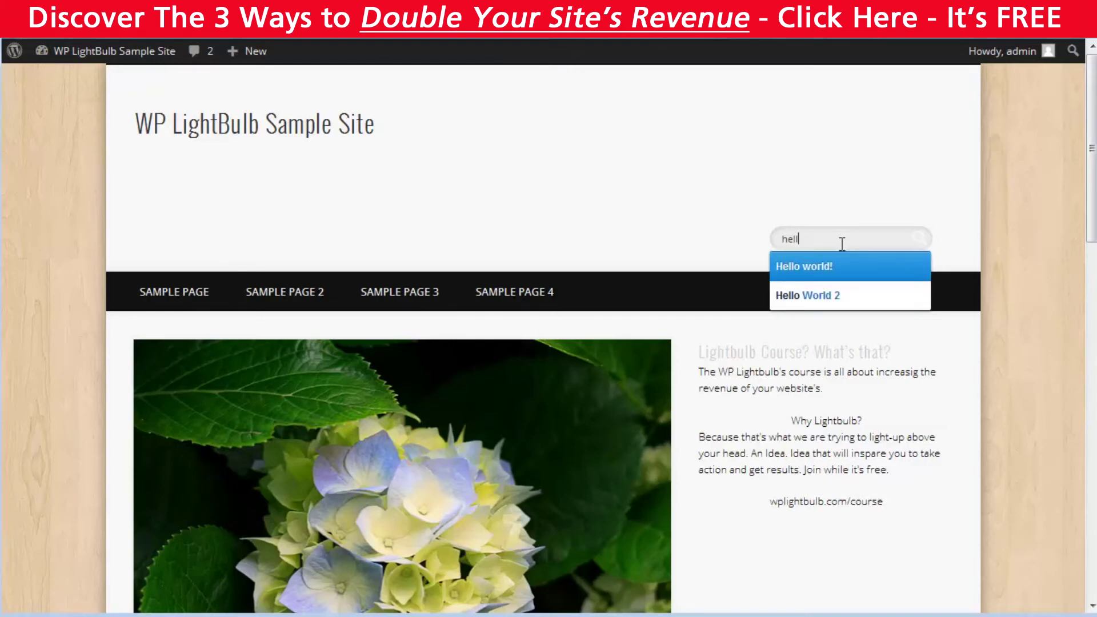
pyautogui.press('Escape')
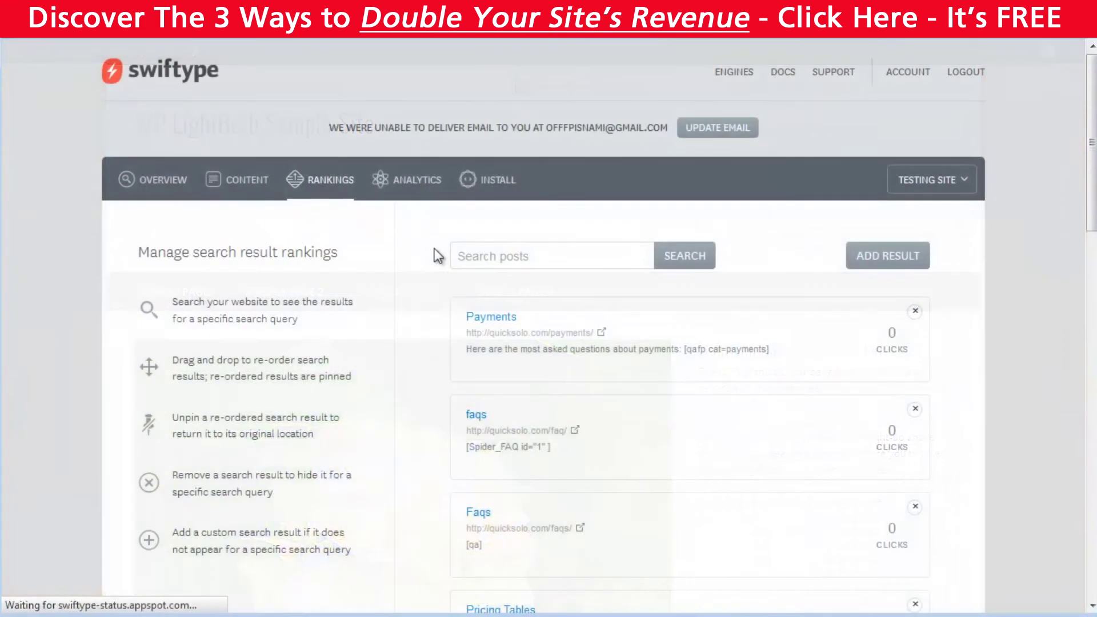
# Search the rankings for 'hello' and drag Hello World 2 above Hello world!
pyautogui.click(488, 252)
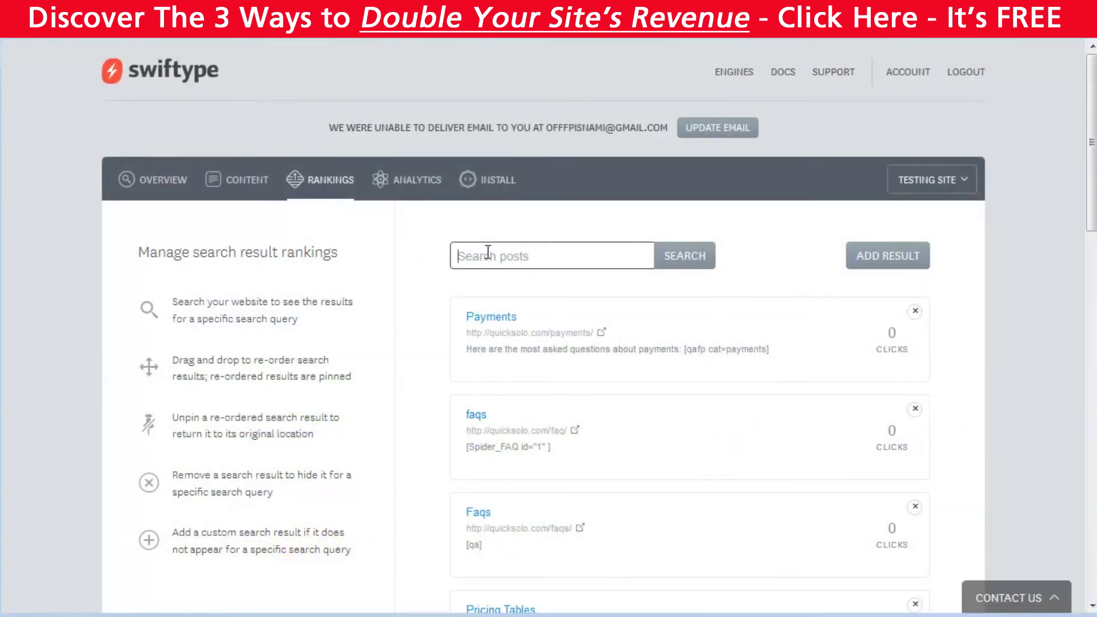
pyautogui.write('hello')
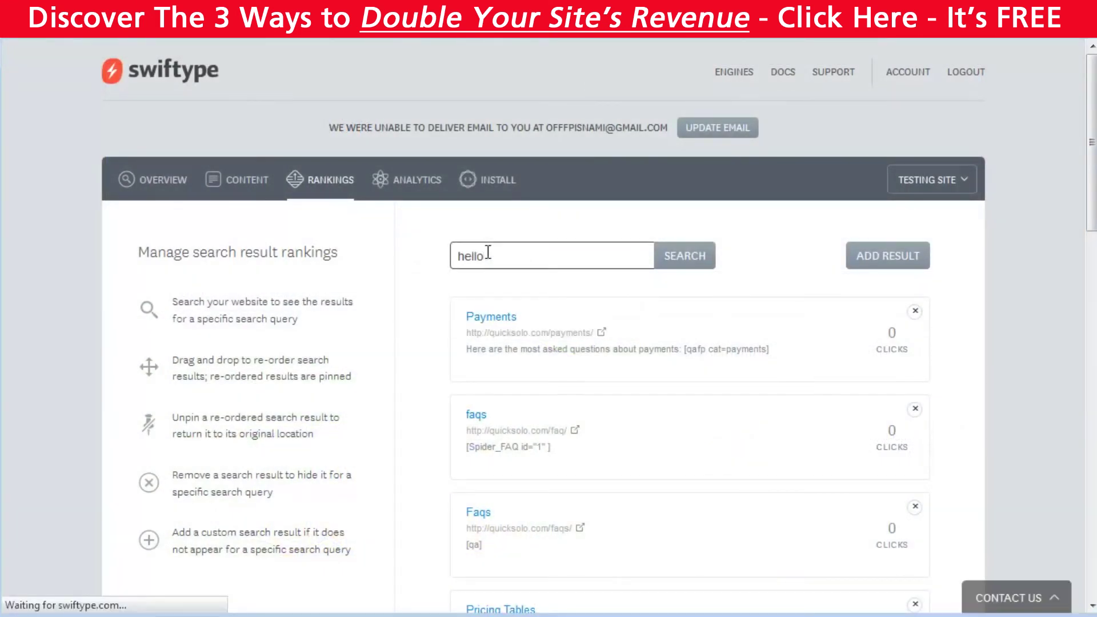
pyautogui.click(686, 256)
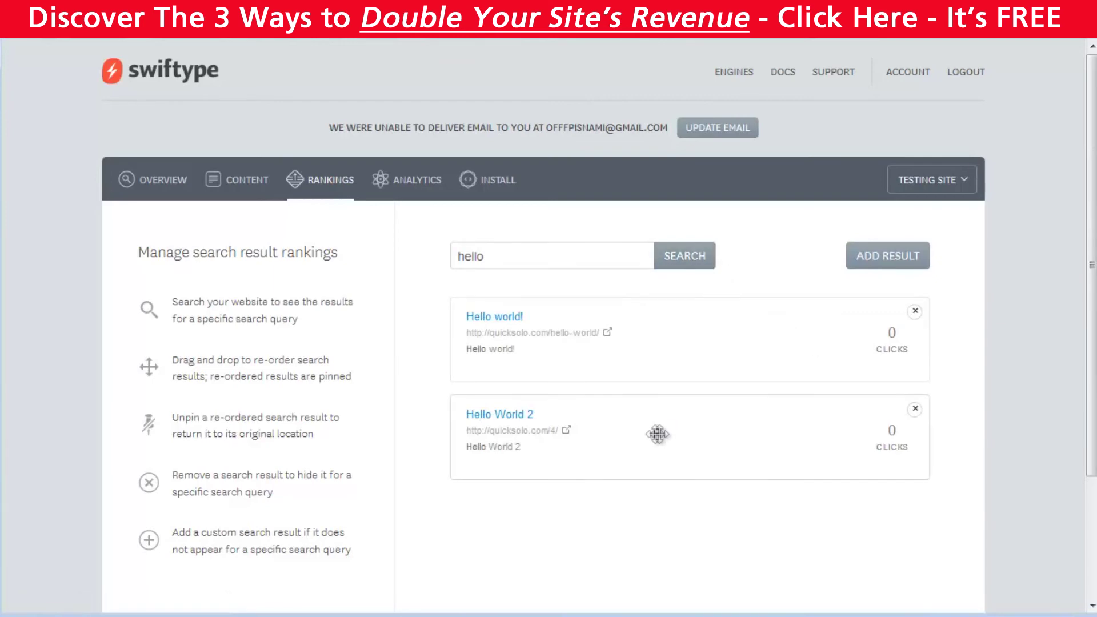
pyautogui.moveTo(652, 436); pyautogui.dragTo(647, 309)
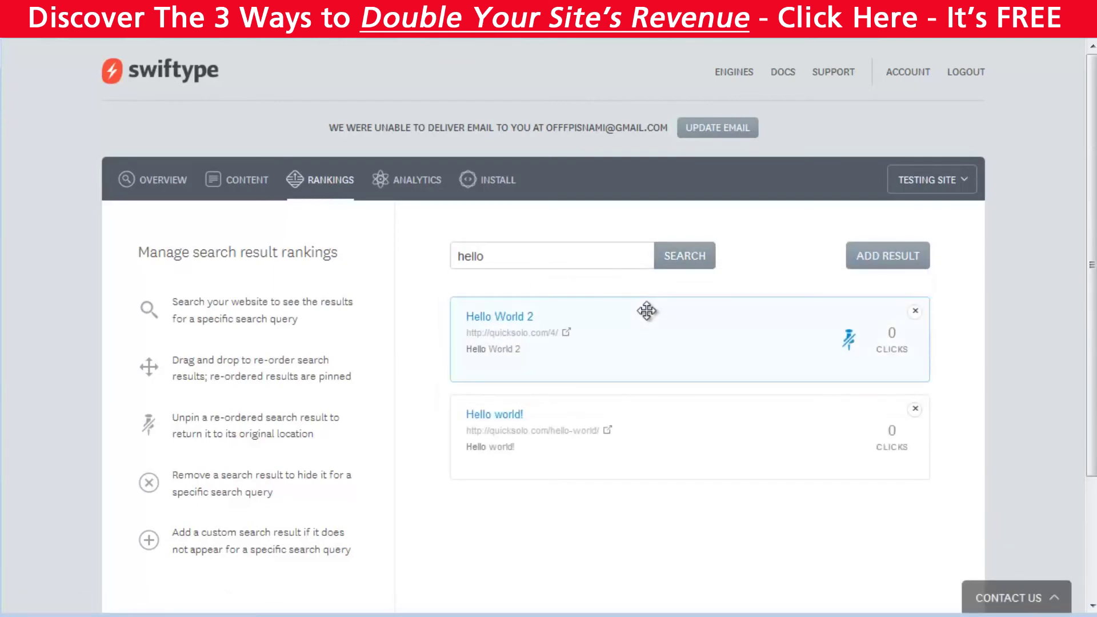
pyautogui.click(895, 262)
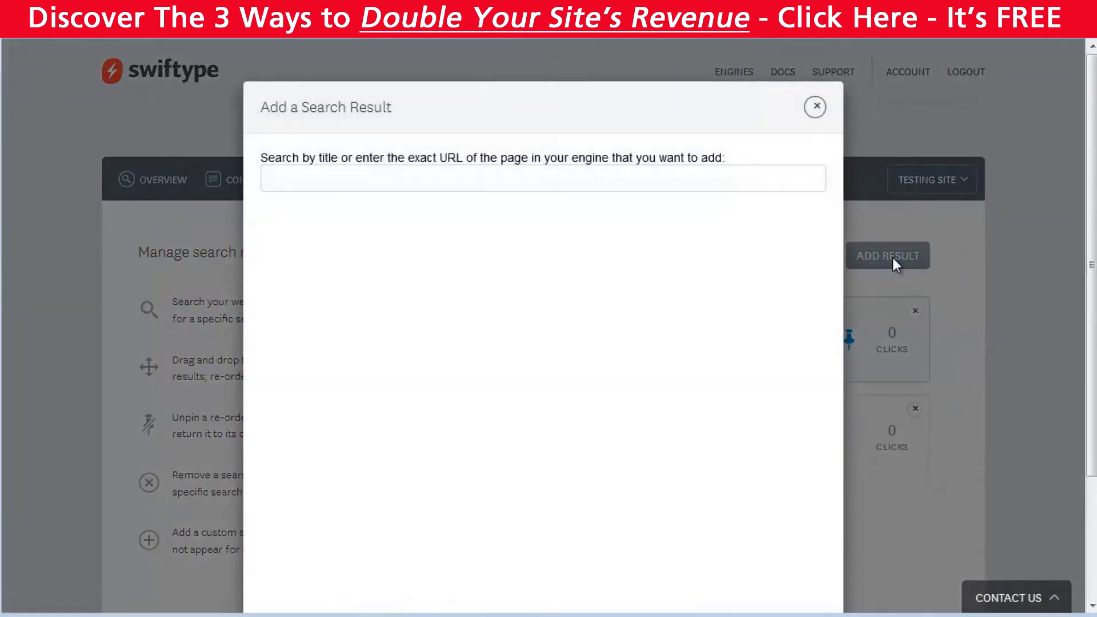
pyautogui.click(816, 107)
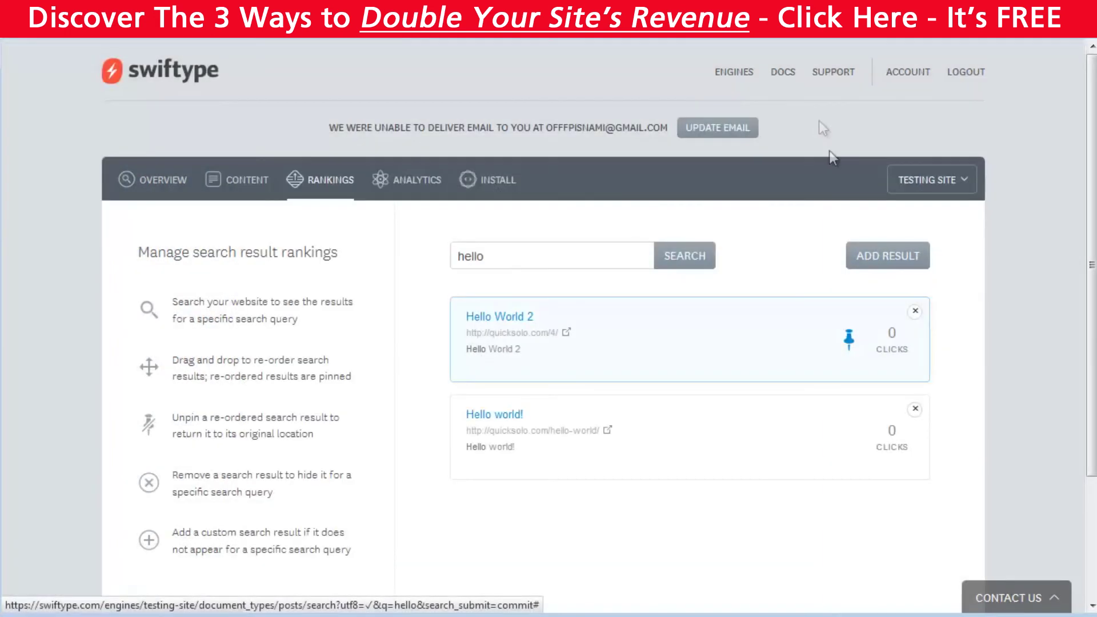
# Review Swiftype Analytics: 4 total searches, 4 autocomplete conversions, and the top and no-result search lists.
pyautogui.click(405, 183)
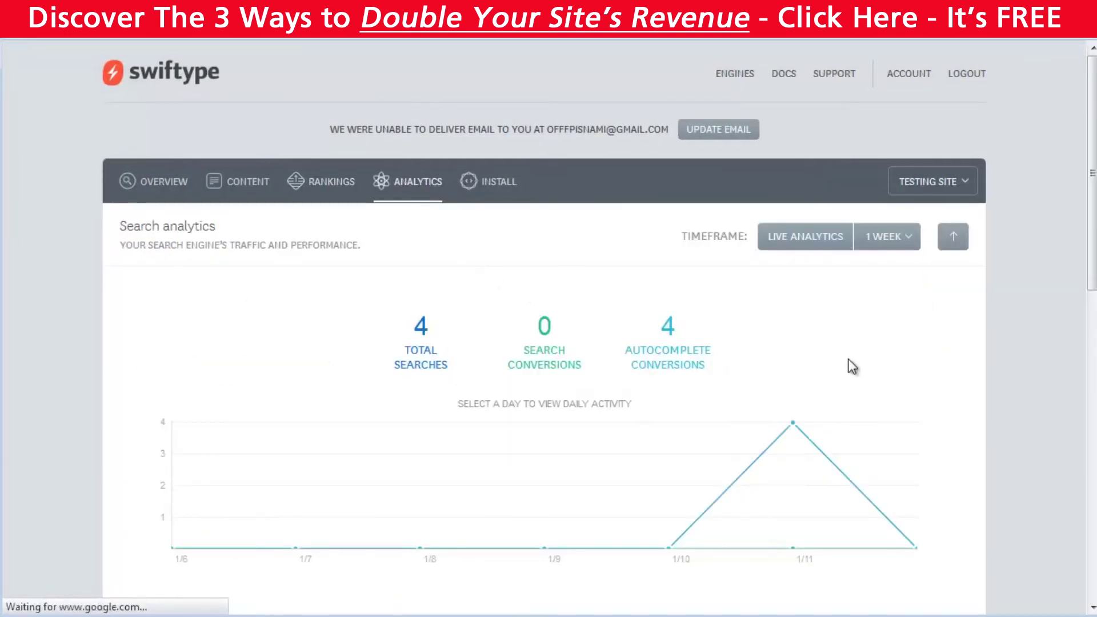
pyautogui.scroll(-2, 800, 365)
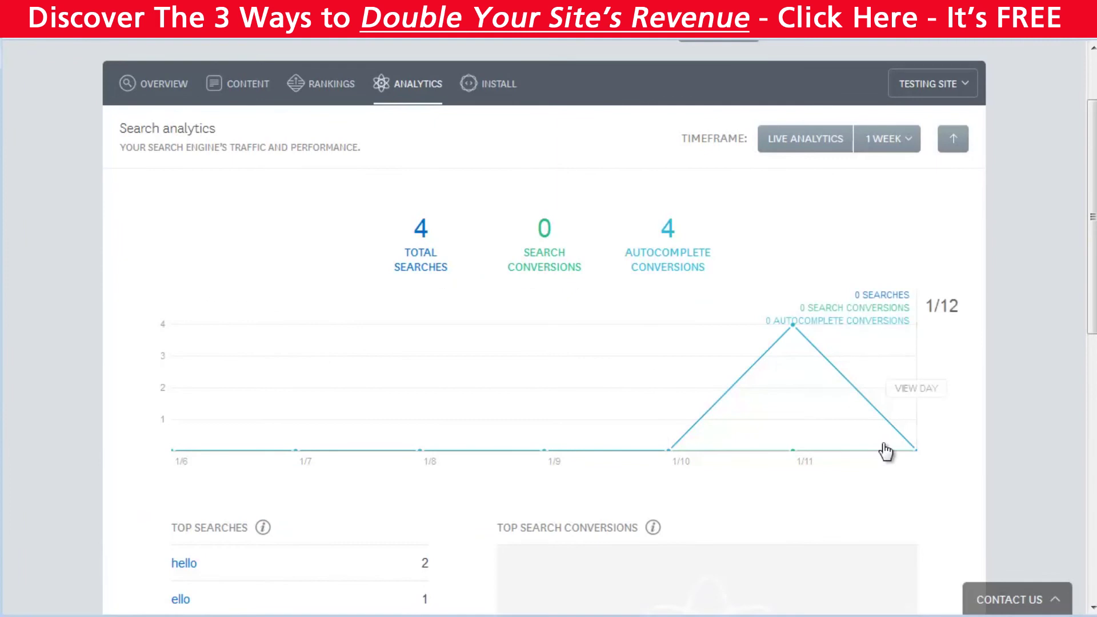
pyautogui.scroll(-5, 944, 463)
pyautogui.scroll(-5, 976, 474)
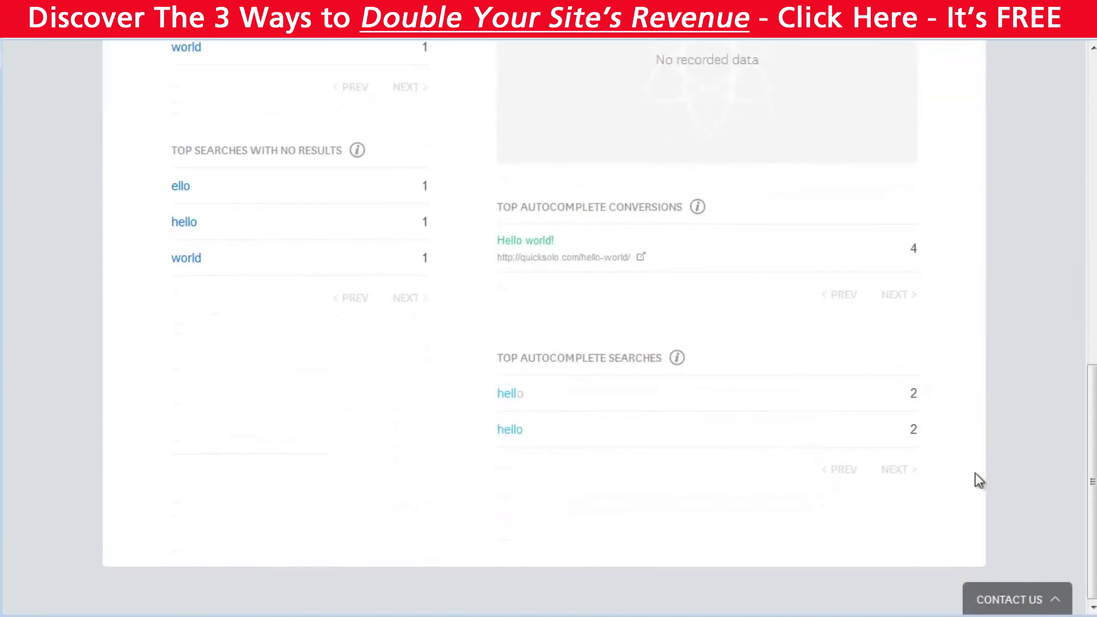
pyautogui.scroll(12, 975, 472)
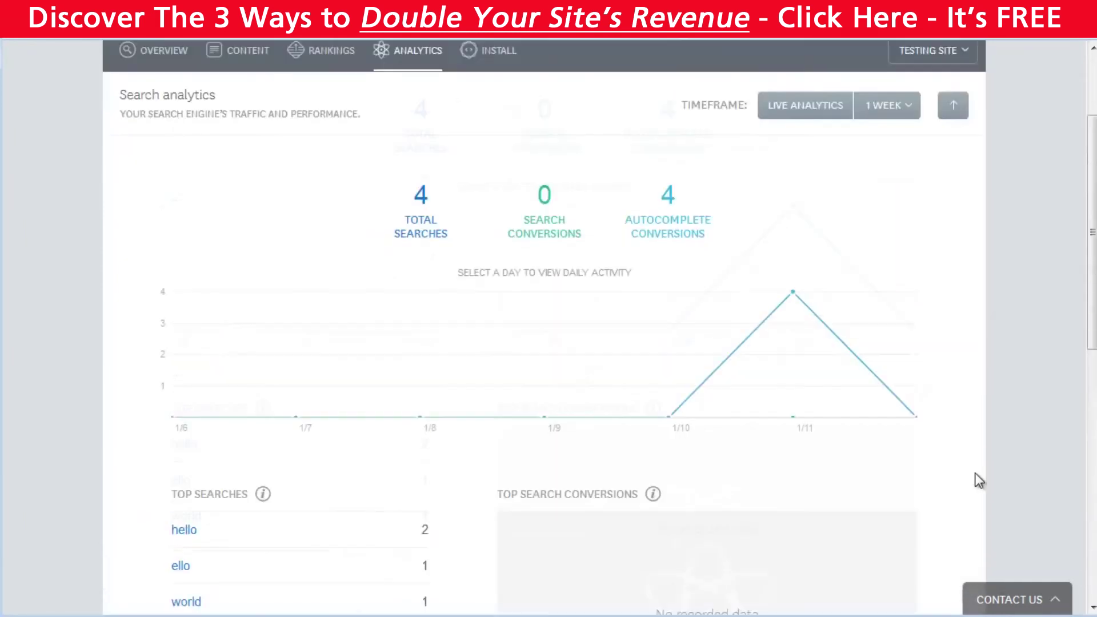
pyautogui.scroll(-10, 975, 472)
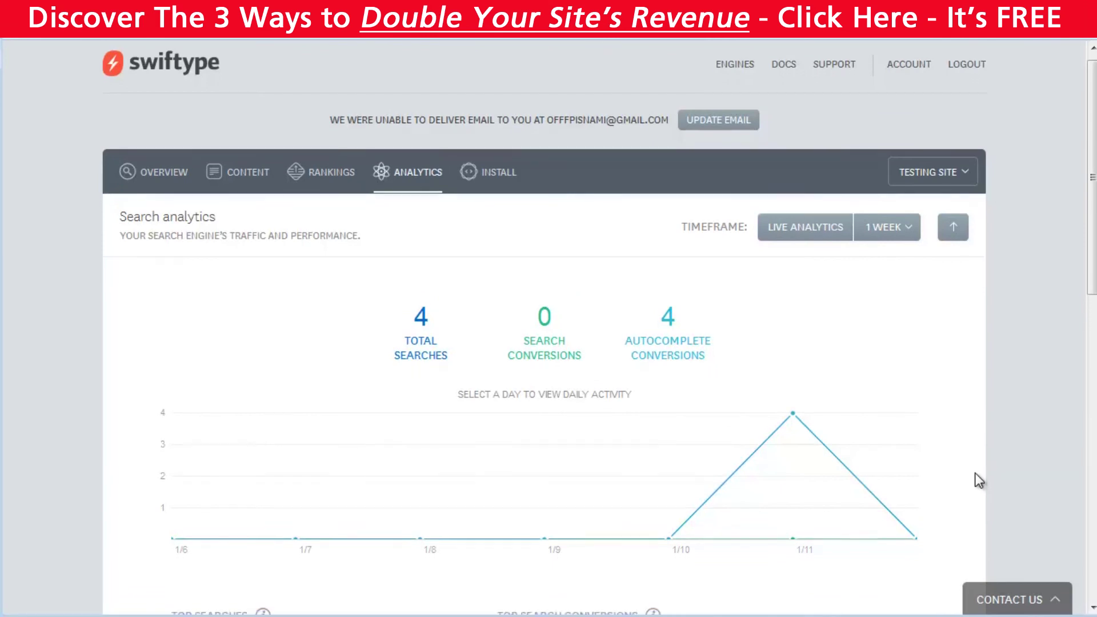
pyautogui.scroll(2, 975, 472)
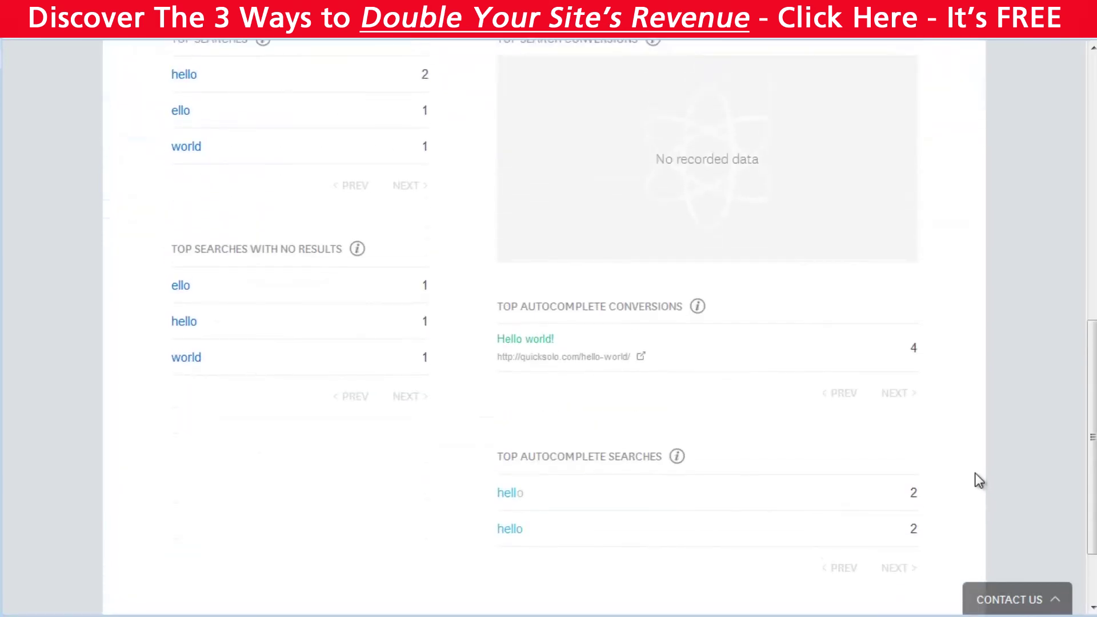